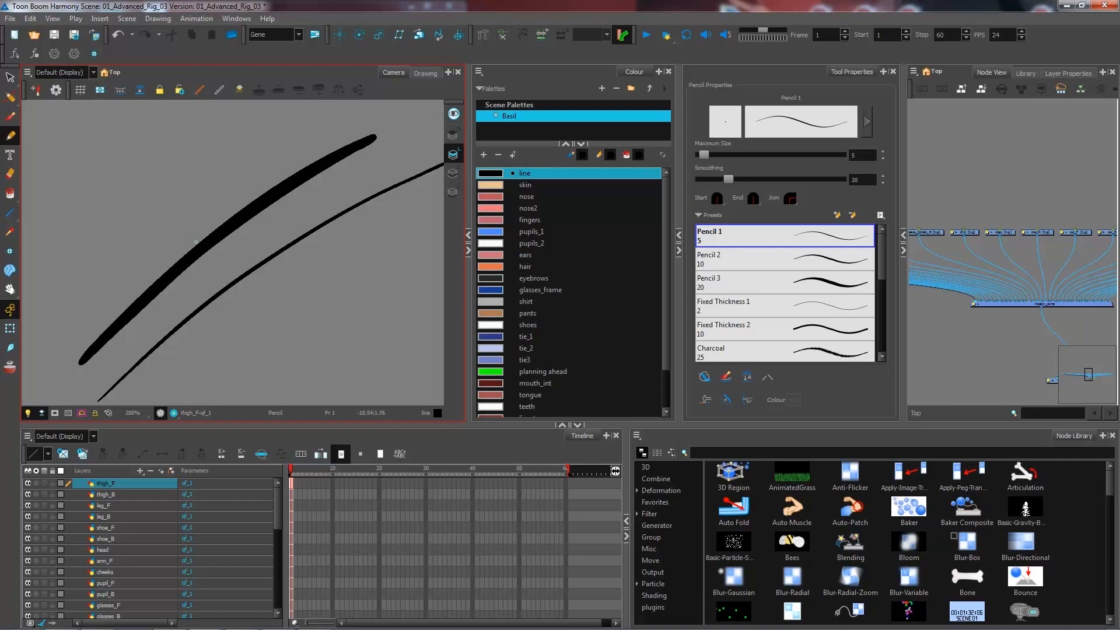
- Reshape the outline of the upper thick brush stroke with the Contour Editor, bulging it in the middle
{"action": "left_click", "coordinate": [10, 97]}
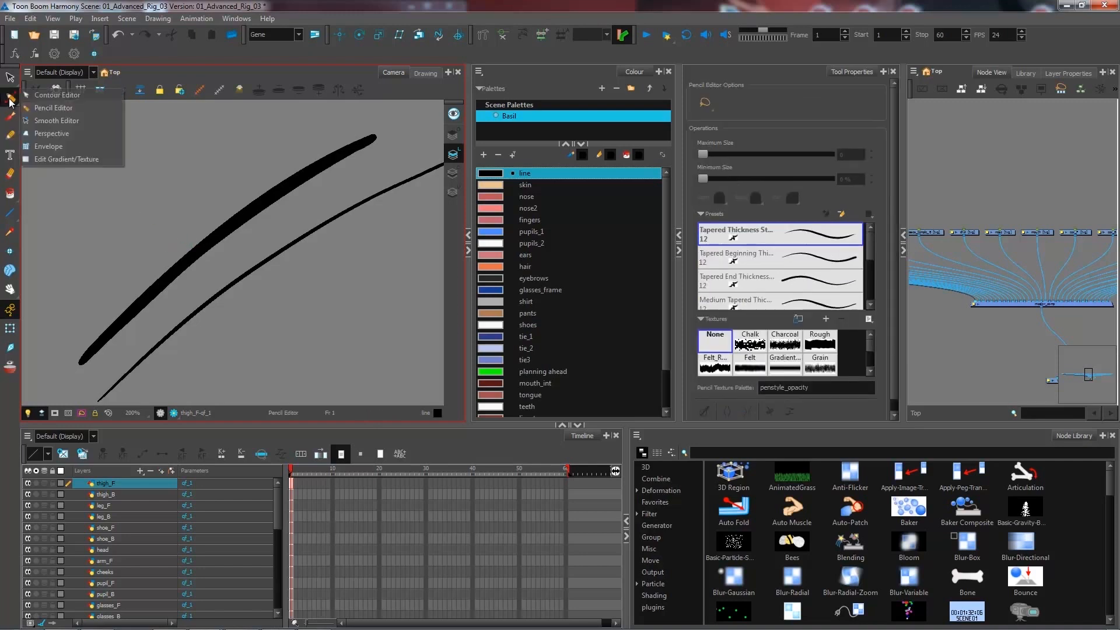
{"action": "left_click", "coordinate": [44, 97]}
{"action": "mouse_move", "coordinate": [148, 255]}
{"action": "left_mouse_down"}
{"action": "mouse_move", "coordinate": [118, 309]}
{"action": "mouse_move", "coordinate": [153, 303]}
{"action": "mouse_move", "coordinate": [128, 337]}
{"action": "mouse_move", "coordinate": [86, 337]}
{"action": "mouse_move", "coordinate": [99, 345]}
{"action": "mouse_move", "coordinate": [99, 325]}
{"action": "left_mouse_up"}
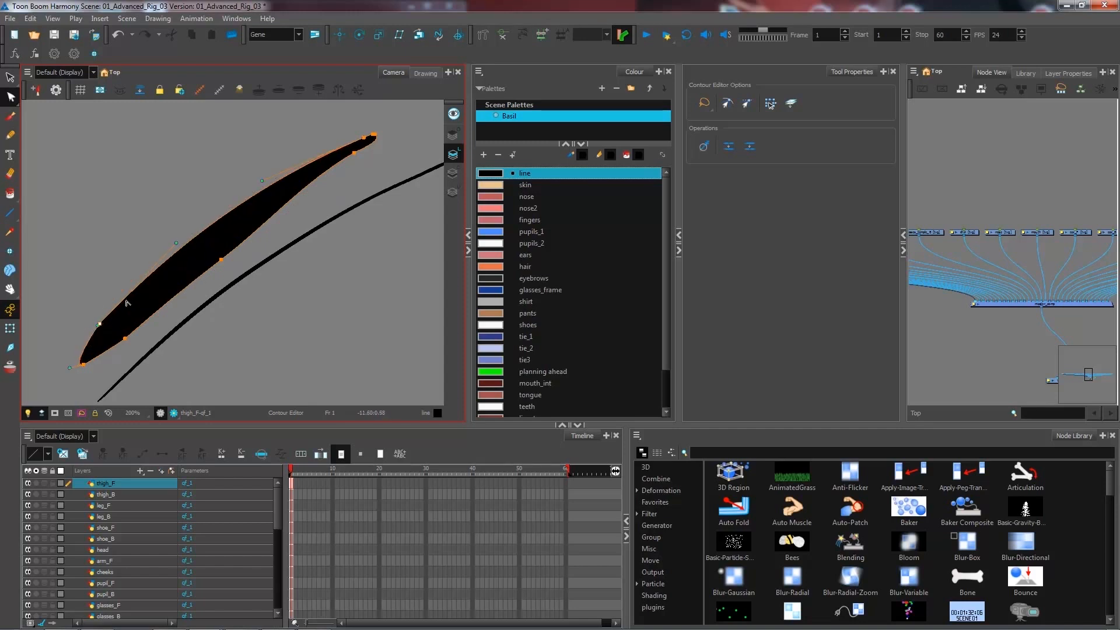
{"action": "left_click_drag", "start_coordinate": [252, 201], "coordinate": [251, 209]}
{"action": "mouse_move", "coordinate": [315, 192]}
{"action": "left_mouse_down"}
{"action": "mouse_move", "coordinate": [280, 198]}
{"action": "mouse_move", "coordinate": [244, 252]}
{"action": "left_mouse_up"}
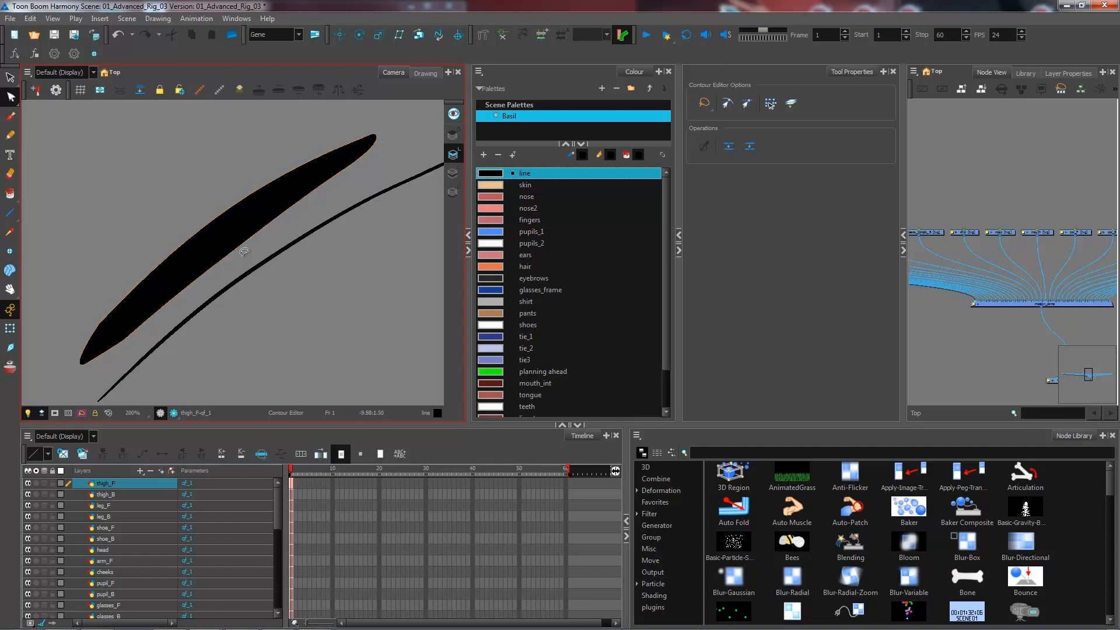
{"action": "scroll", "coordinate": [244, 252], "scroll_direction": "down", "scroll_amount": 1}
{"action": "left_click", "coordinate": [153, 323]}
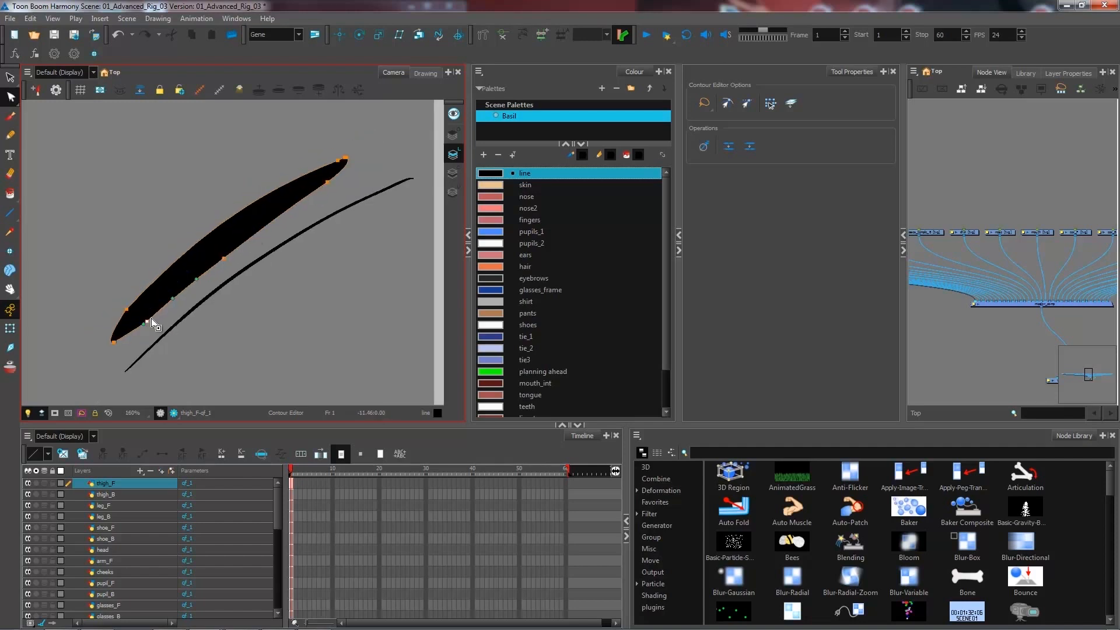
{"action": "left_click", "coordinate": [127, 309]}
- Bend the middle of the thin pencil line into an S-curve by moving its central point and Bézier handles
{"action": "left_click", "coordinate": [247, 250]}
{"action": "mouse_move", "coordinate": [273, 276]}
{"action": "left_mouse_down"}
{"action": "mouse_move", "coordinate": [270, 249]}
{"action": "mouse_move", "coordinate": [258, 273]}
{"action": "mouse_move", "coordinate": [296, 262]}
{"action": "mouse_move", "coordinate": [283, 280]}
{"action": "left_mouse_up"}
{"action": "key", "text": "2"}
{"action": "key", "text": "2"}
{"action": "left_click", "coordinate": [275, 231]}
{"action": "left_click_drag", "start_coordinate": [226, 318], "coordinate": [235, 272]}
{"action": "left_click_drag", "start_coordinate": [358, 275], "coordinate": [342, 280]}
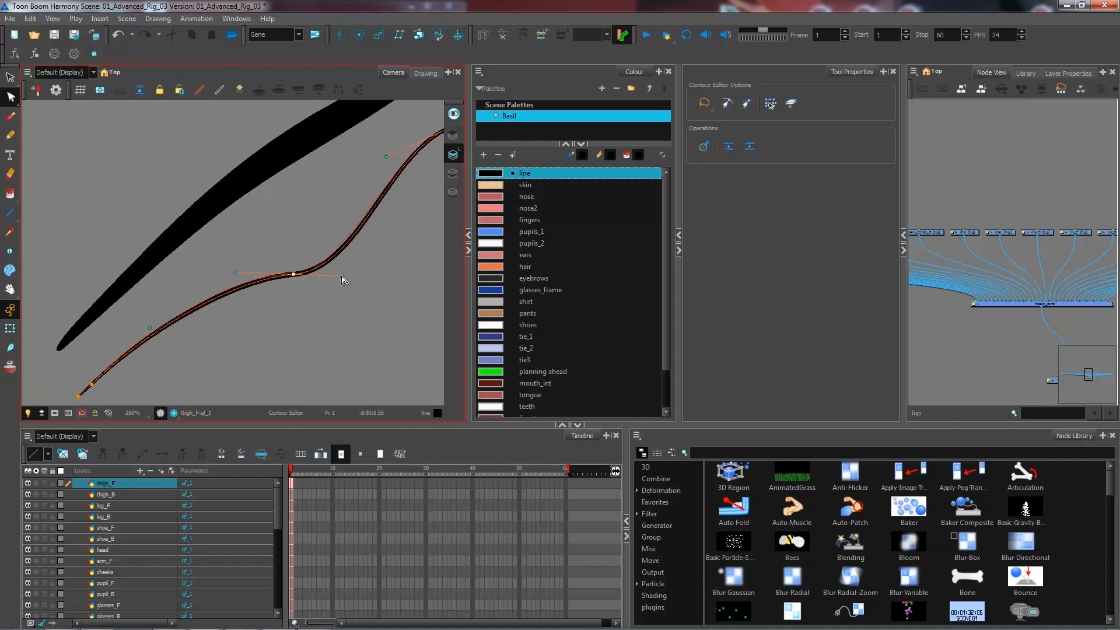
{"action": "left_click_drag", "start_coordinate": [235, 272], "coordinate": [260, 255]}
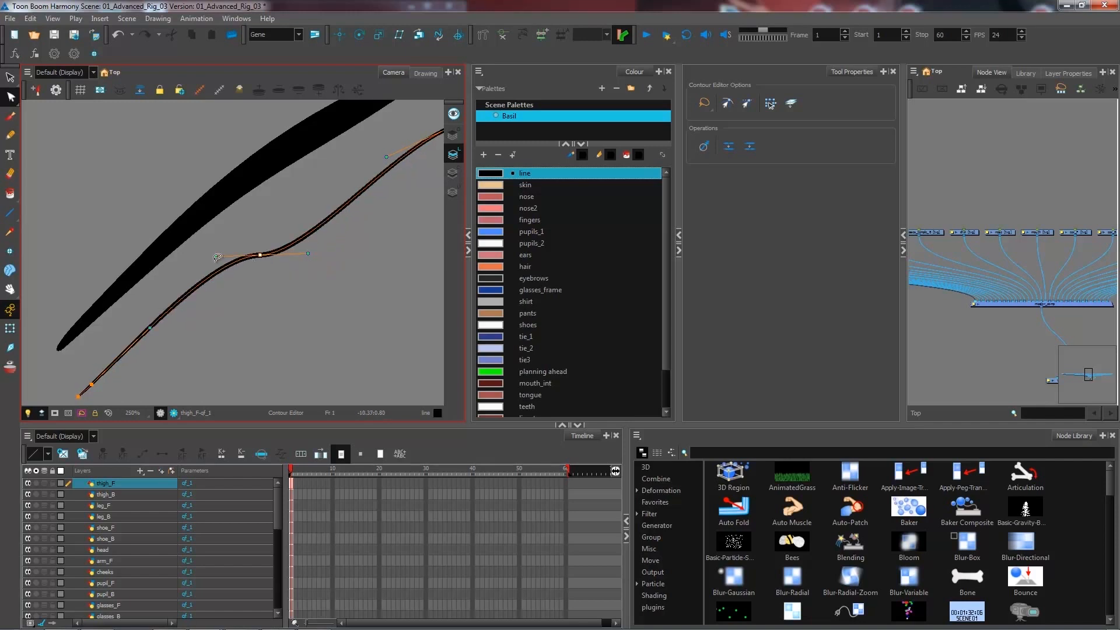
- Adjust the curve on the lower half of the thin pencil line to make it wavier
{"action": "left_click", "coordinate": [149, 328]}
{"action": "key", "text": "Delete"}
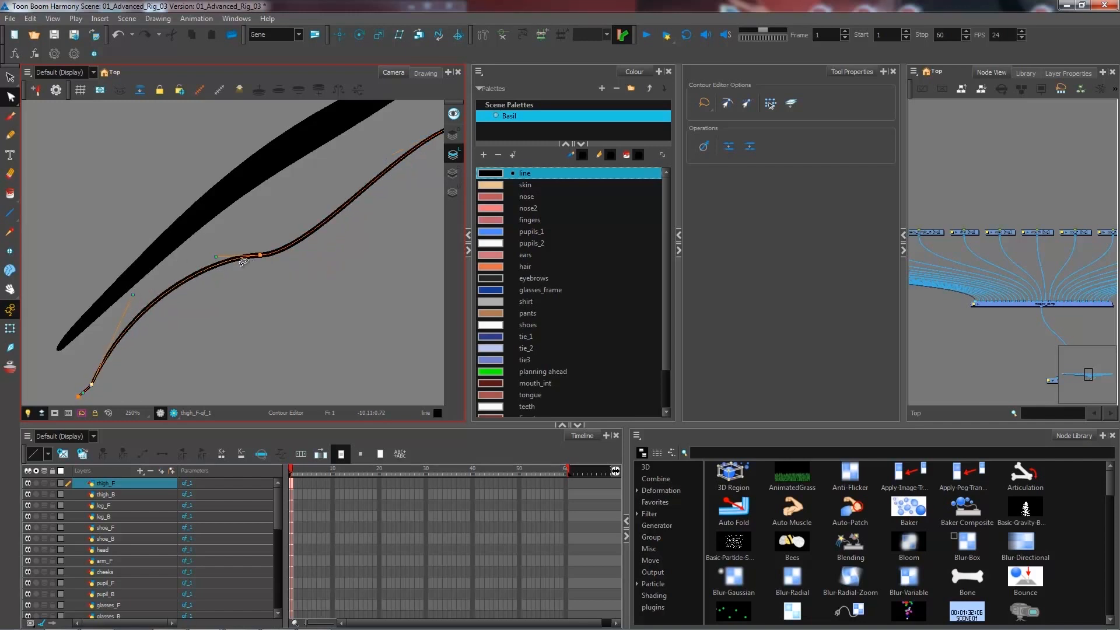
{"action": "left_click_drag", "start_coordinate": [268, 266], "coordinate": [233, 282]}
{"action": "left_click", "coordinate": [229, 279], "text": "alt"}
{"action": "left_click_drag", "start_coordinate": [229, 279], "coordinate": [207, 262]}
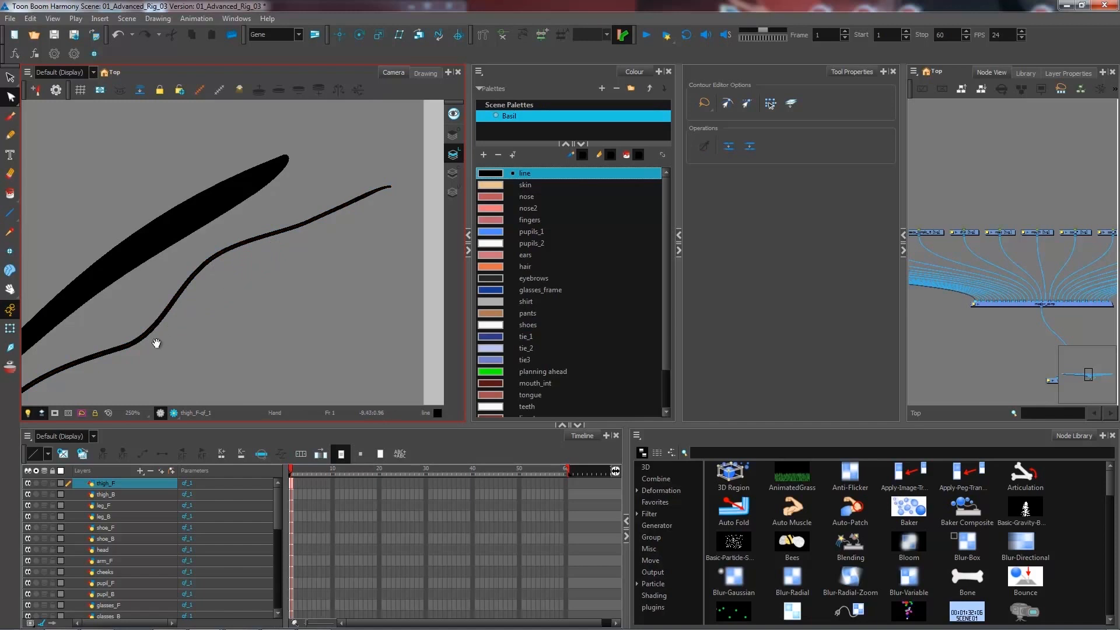
- Delete the thin line's middle control point and pull the neighbouring upper point down toward the line's centre
{"action": "left_click_drag", "start_coordinate": [155, 345], "coordinate": [267, 258]}
{"action": "left_click_drag", "start_coordinate": [156, 338], "coordinate": [185, 312]}
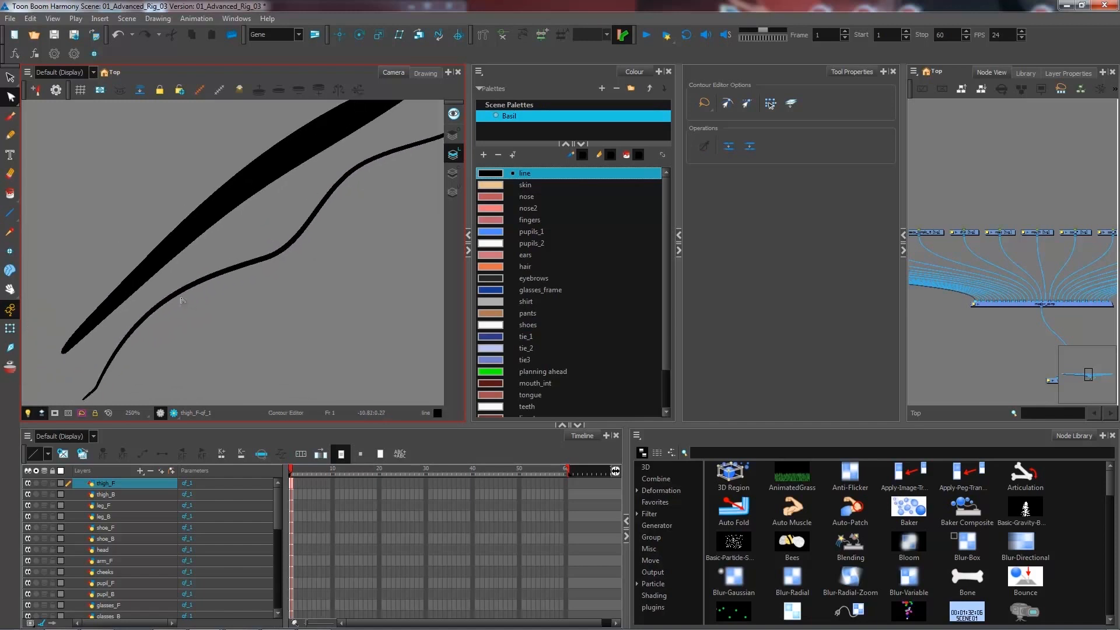
{"action": "mouse_move", "coordinate": [274, 214]}
{"action": "left_mouse_down"}
{"action": "mouse_move", "coordinate": [293, 278]}
{"action": "mouse_move", "coordinate": [274, 216]}
{"action": "left_mouse_up"}
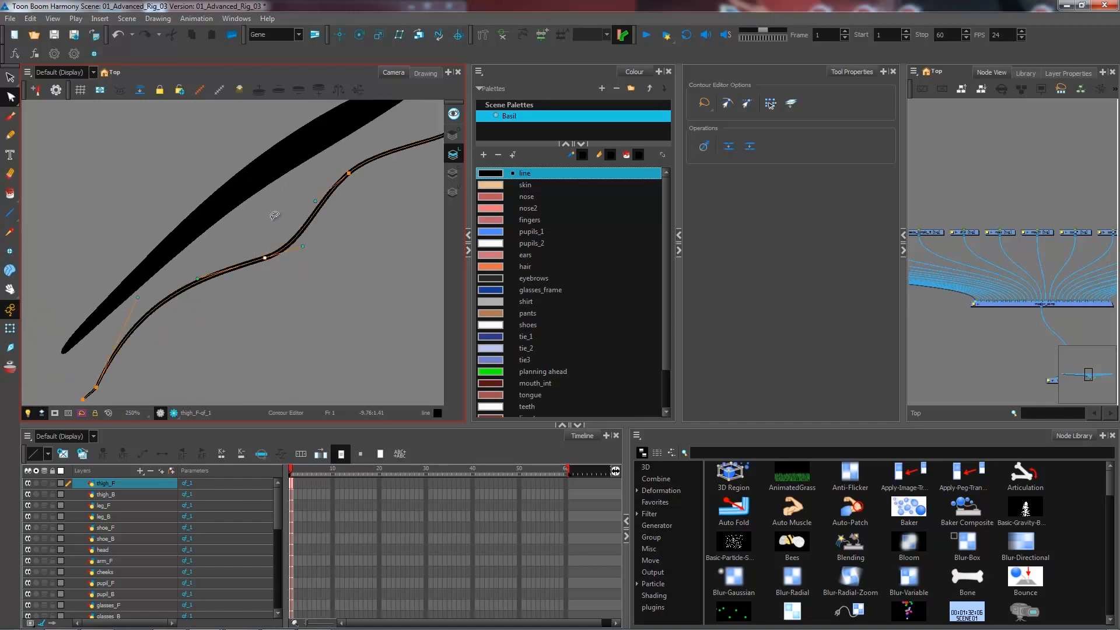
{"action": "key", "text": "Delete"}
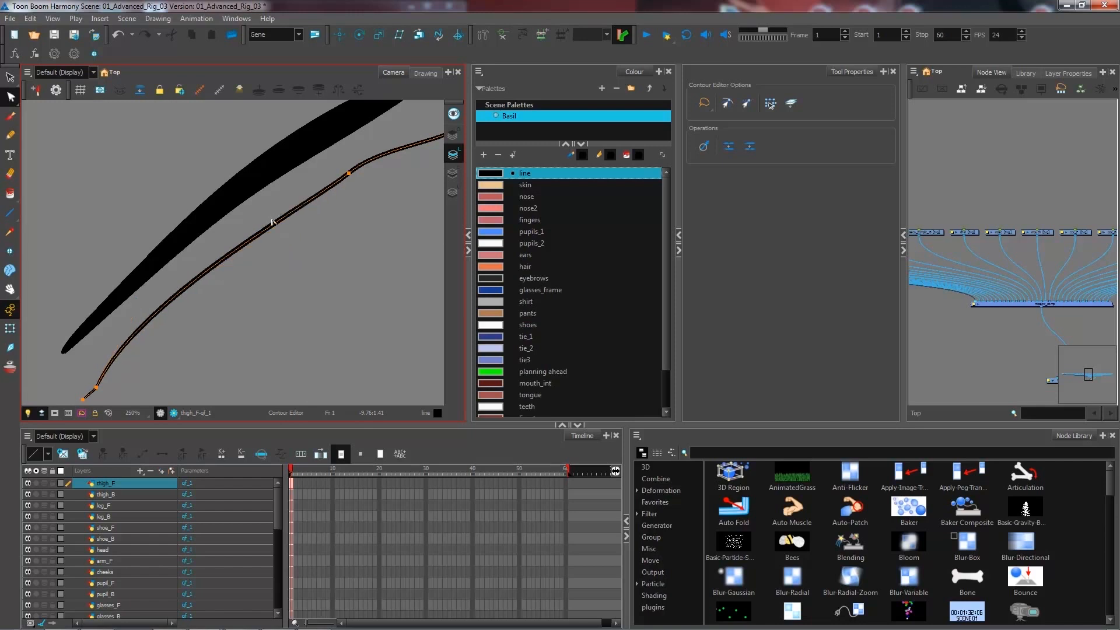
{"action": "left_click_drag", "start_coordinate": [349, 174], "coordinate": [302, 231]}
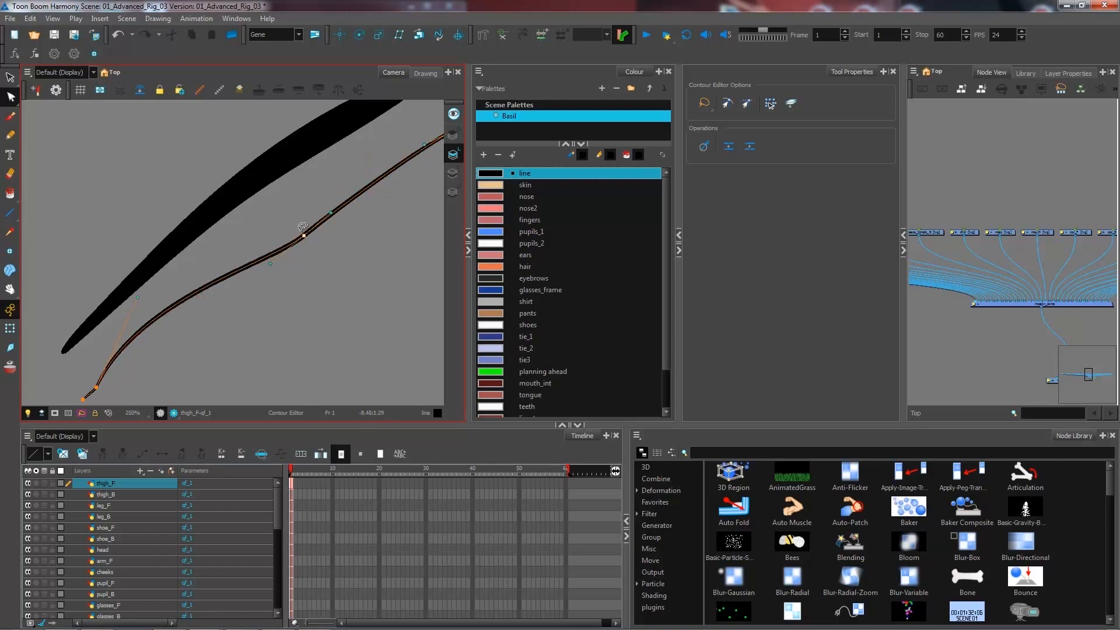
{"action": "left_click", "coordinate": [308, 275]}
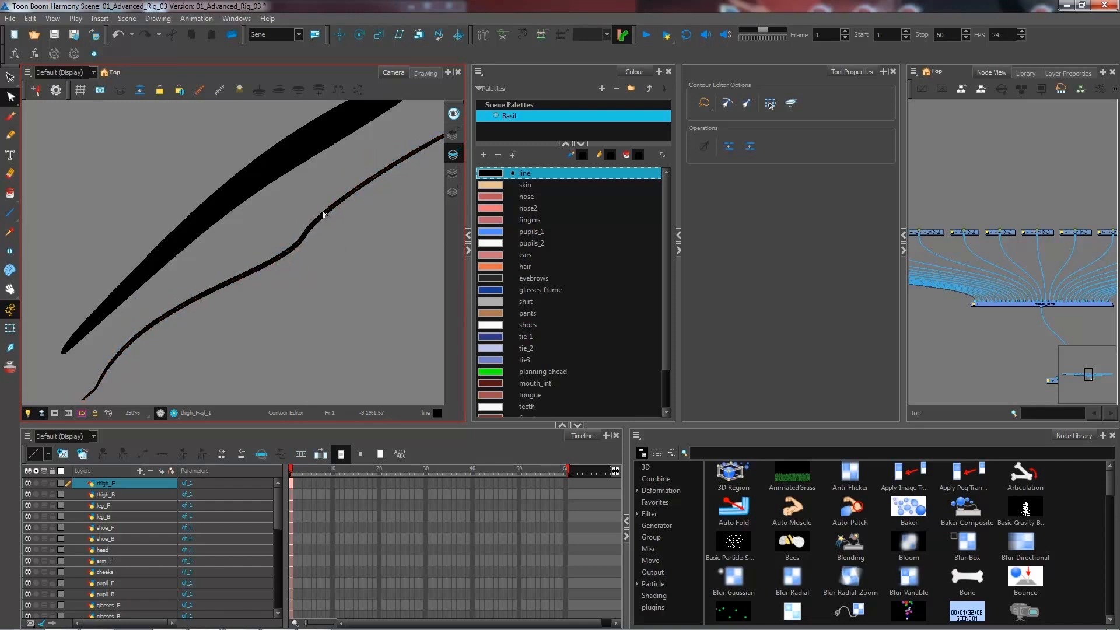
{"action": "key", "text": "2"}
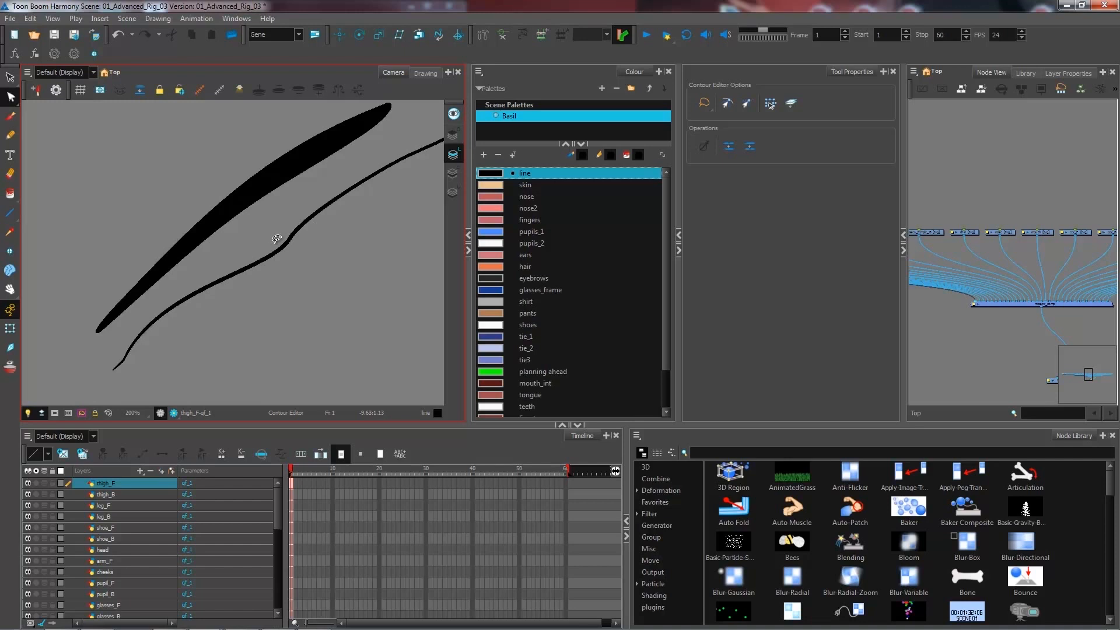
- Thicken the upper part of the thin pencil line with the Pencil Editor by widening its thickness point
{"action": "left_click", "coordinate": [11, 101]}
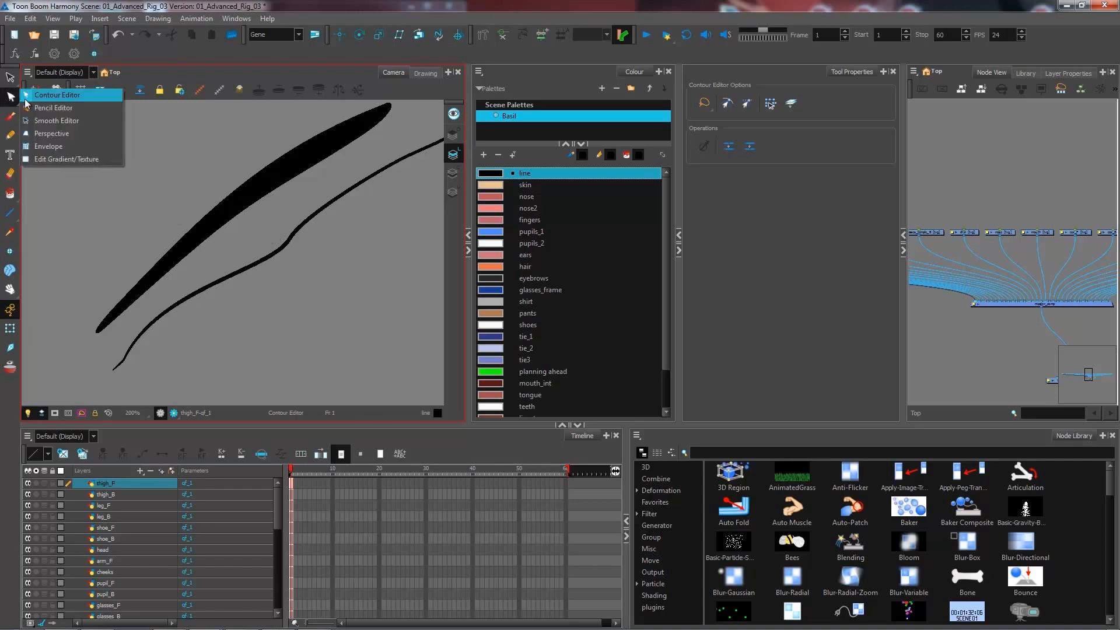
{"action": "left_click", "coordinate": [55, 107]}
{"action": "left_click", "coordinate": [287, 247]}
{"action": "key", "text": "2"}
{"action": "left_click_drag", "start_coordinate": [339, 233], "coordinate": [225, 263]}
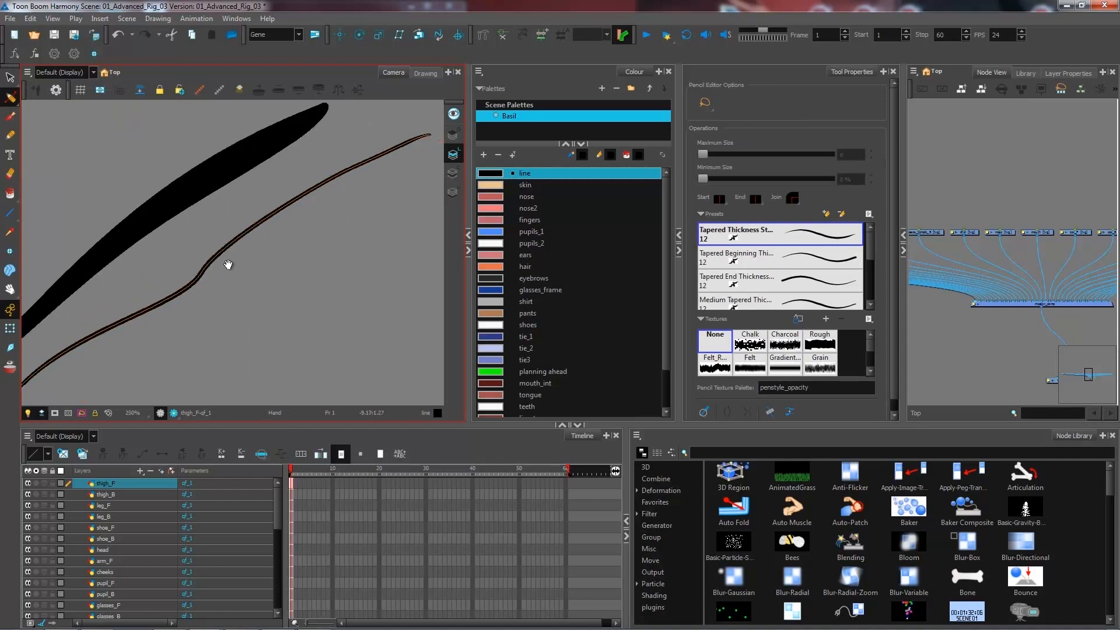
{"action": "left_click", "coordinate": [368, 164]}
{"action": "left_click", "coordinate": [368, 170]}
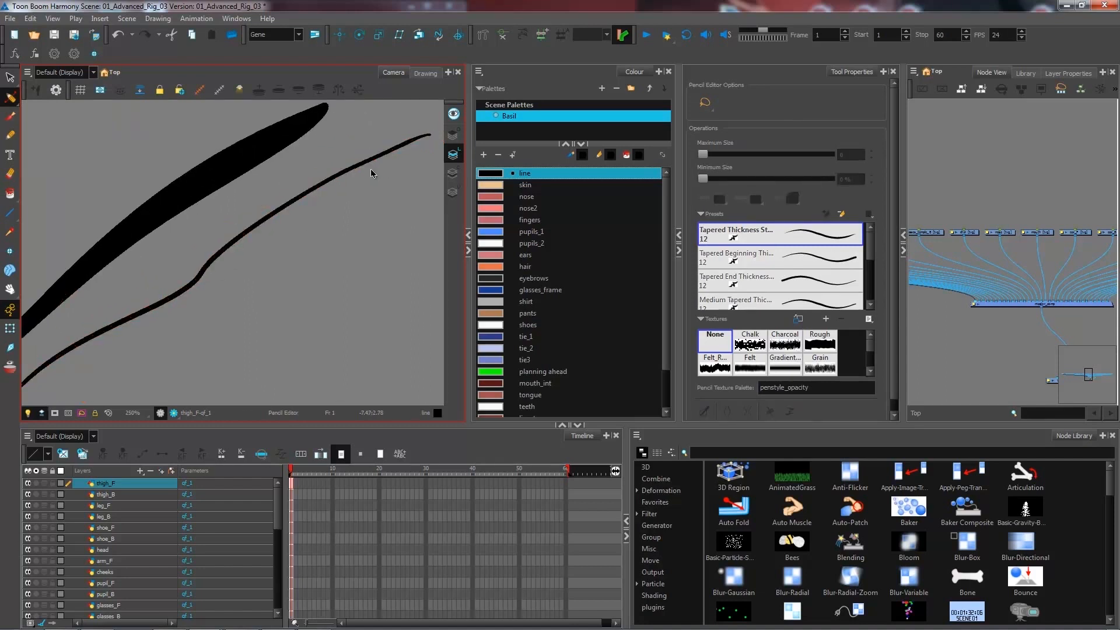
{"action": "left_click", "coordinate": [372, 172]}
{"action": "left_click_drag", "start_coordinate": [371, 171], "coordinate": [362, 152]}
{"action": "left_click", "coordinate": [325, 222]}
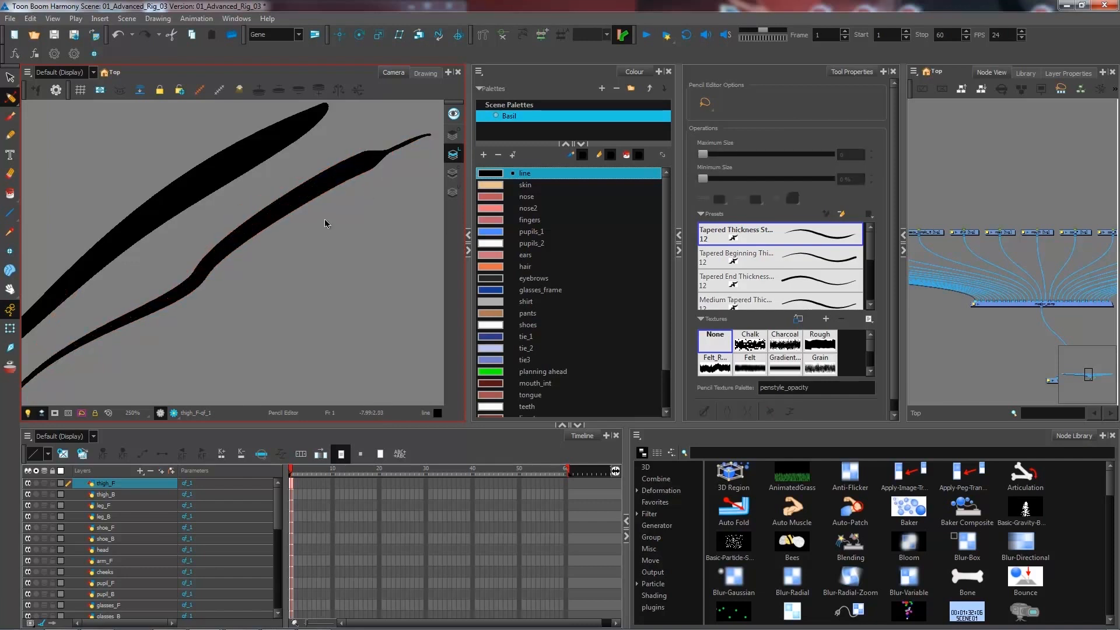
- Add thickness points along the middle and lower part of the pencil line and adjust them to vary its width
{"action": "left_click_drag", "start_coordinate": [288, 247], "coordinate": [308, 225]}
{"action": "left_click", "coordinate": [250, 234]}
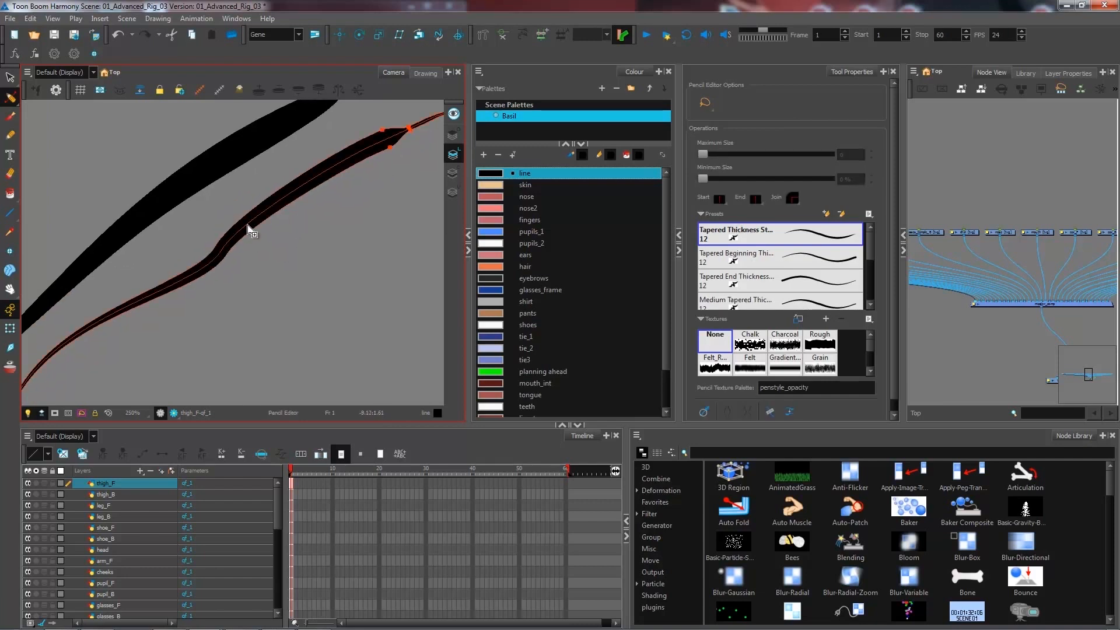
{"action": "left_click", "coordinate": [248, 225], "text": "ctrl"}
{"action": "left_click", "coordinate": [221, 251], "text": "ctrl"}
{"action": "left_click", "coordinate": [139, 301], "text": "ctrl"}
{"action": "left_click_drag", "start_coordinate": [224, 253], "coordinate": [230, 257]}
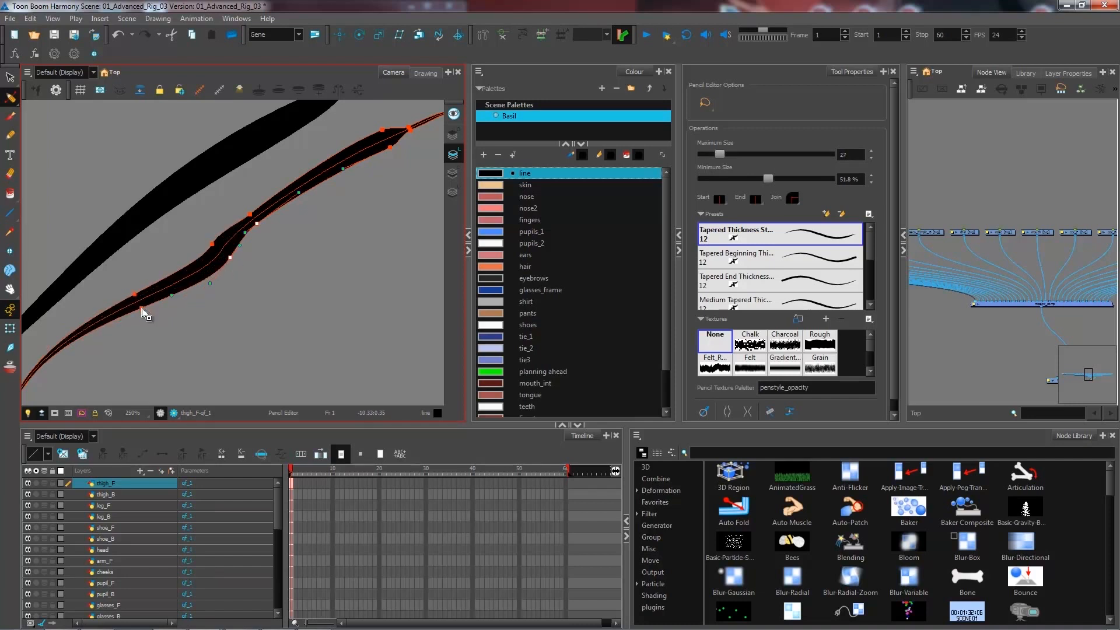
{"action": "left_click", "coordinate": [275, 284]}
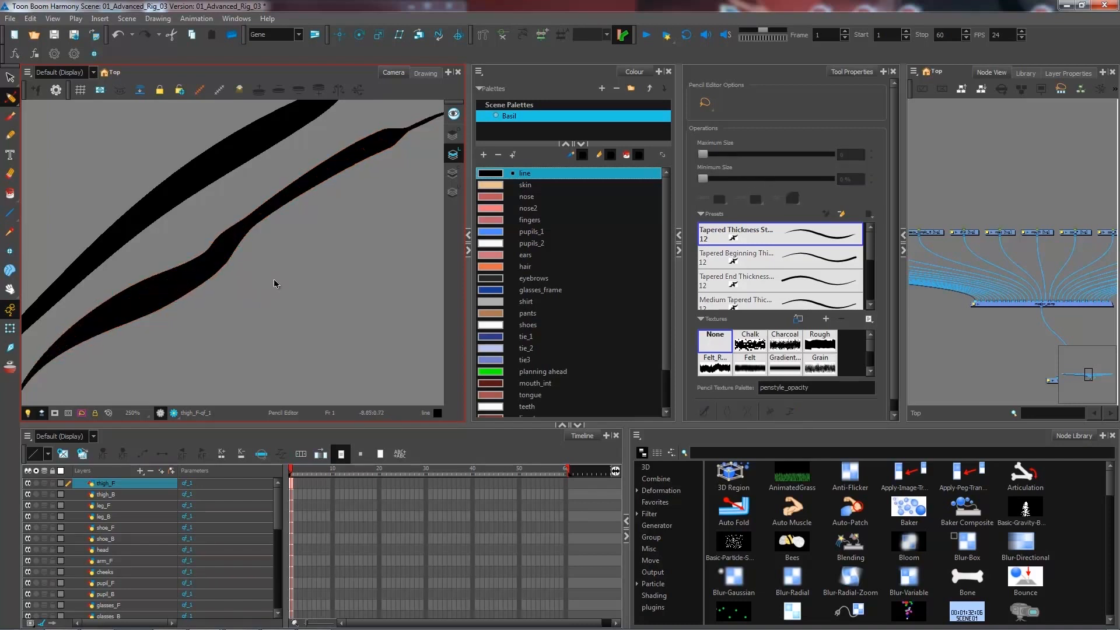
{"action": "scroll", "coordinate": [327, 225], "scroll_direction": "down", "scroll_amount": 2}
- Clear the two practice strokes from the drawing
{"action": "key", "text": "alt+q"}
{"action": "left_click", "coordinate": [267, 252]}
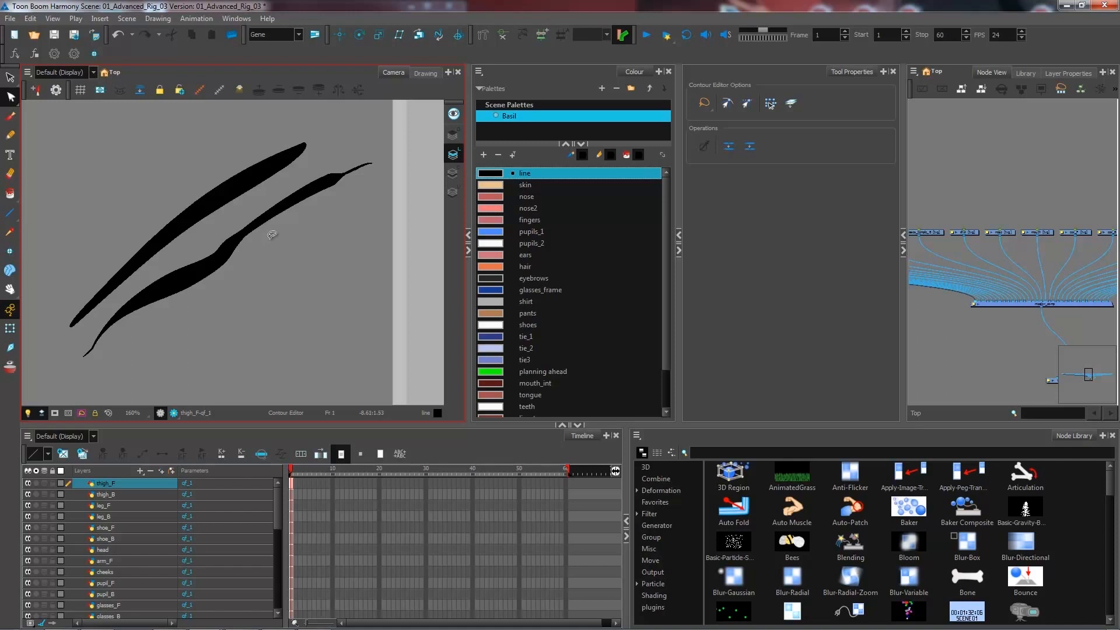
{"action": "left_click", "coordinate": [266, 226]}
{"action": "mouse_move", "coordinate": [358, 215]}
{"action": "left_mouse_down"}
{"action": "mouse_move", "coordinate": [380, 193]}
{"action": "mouse_move", "coordinate": [387, 162]}
{"action": "mouse_move", "coordinate": [358, 129]}
{"action": "mouse_move", "coordinate": [313, 122]}
{"action": "mouse_move", "coordinate": [189, 156]}
{"action": "mouse_move", "coordinate": [78, 244]}
{"action": "mouse_move", "coordinate": [53, 310]}
{"action": "left_mouse_up"}
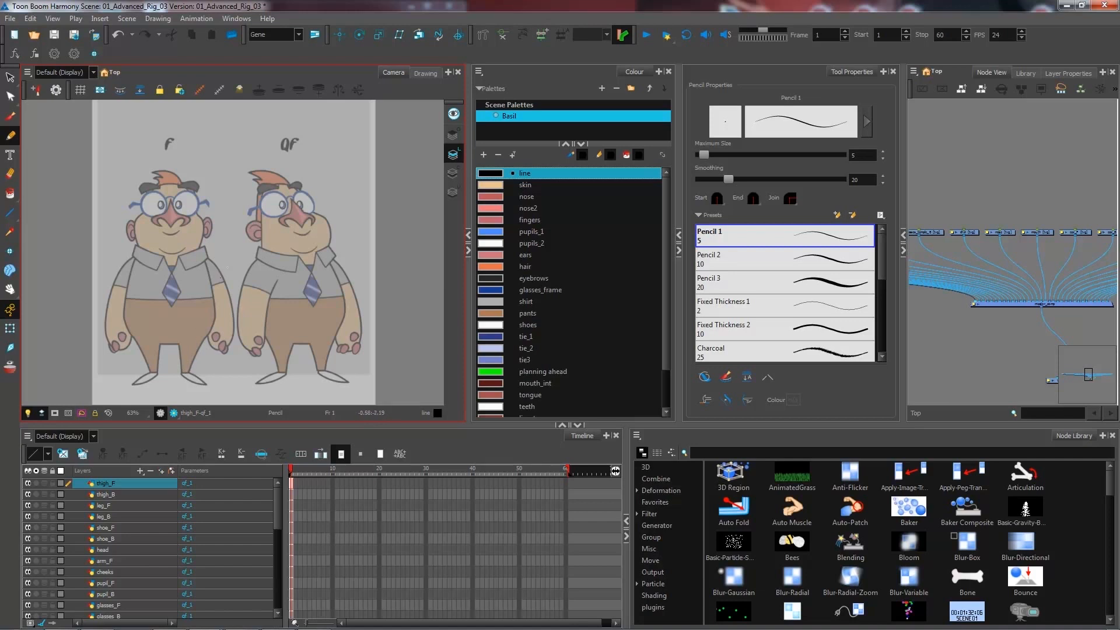
- Try a wavy freehand stroke with the Pencil 1 preset beside the QF character and undo it
{"action": "scroll", "coordinate": [256, 292], "scroll_direction": "down", "scroll_amount": 2}
{"action": "scroll", "coordinate": [305, 291], "scroll_direction": "up", "scroll_amount": 3}
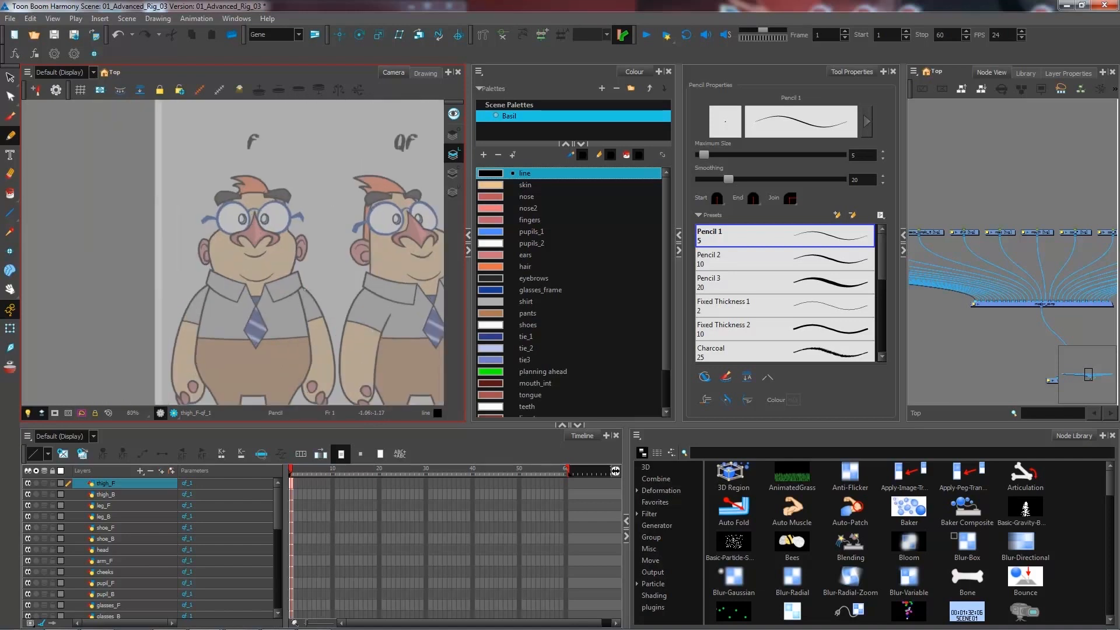
{"action": "left_click_drag", "start_coordinate": [392, 268], "coordinate": [262, 254]}
{"action": "key", "text": "2"}
{"action": "key", "text": "2"}
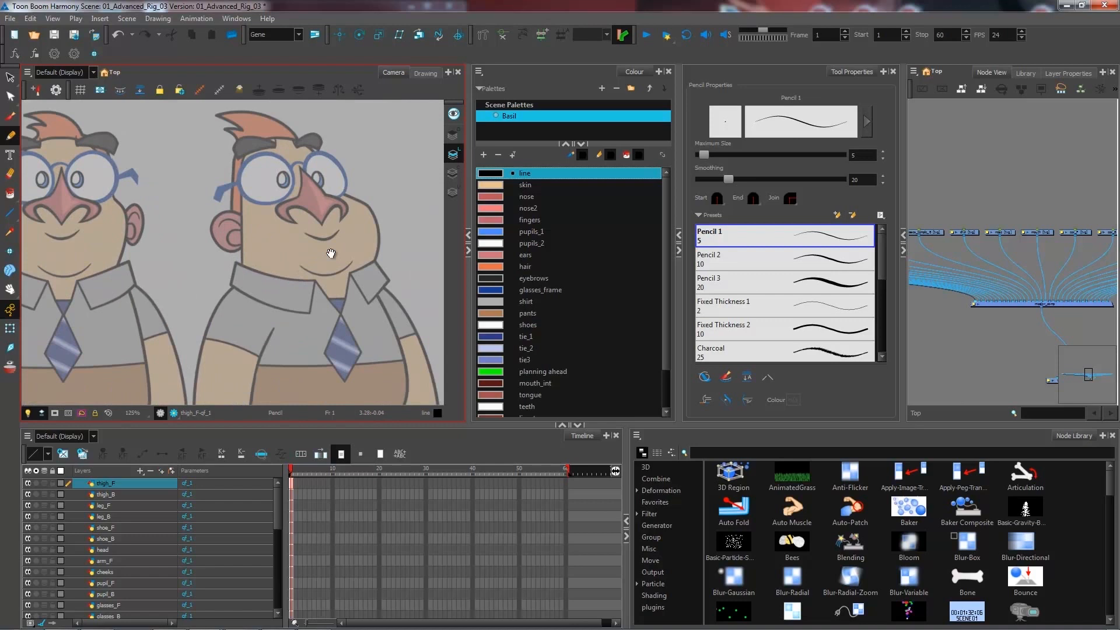
{"action": "left_click_drag", "start_coordinate": [331, 253], "coordinate": [246, 284]}
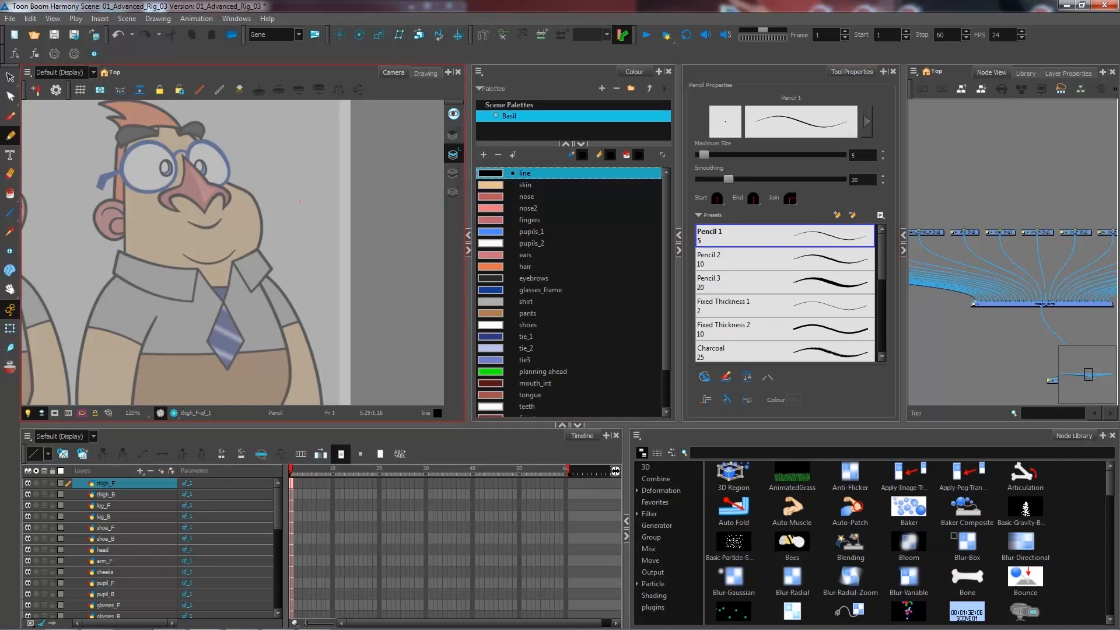
{"action": "mouse_move", "coordinate": [326, 234]}
{"action": "left_mouse_down"}
{"action": "mouse_move", "coordinate": [368, 229]}
{"action": "mouse_move", "coordinate": [375, 269]}
{"action": "mouse_move", "coordinate": [398, 277]}
{"action": "mouse_move", "coordinate": [409, 320]}
{"action": "left_mouse_up"}
{"action": "key", "text": "ctrl"}
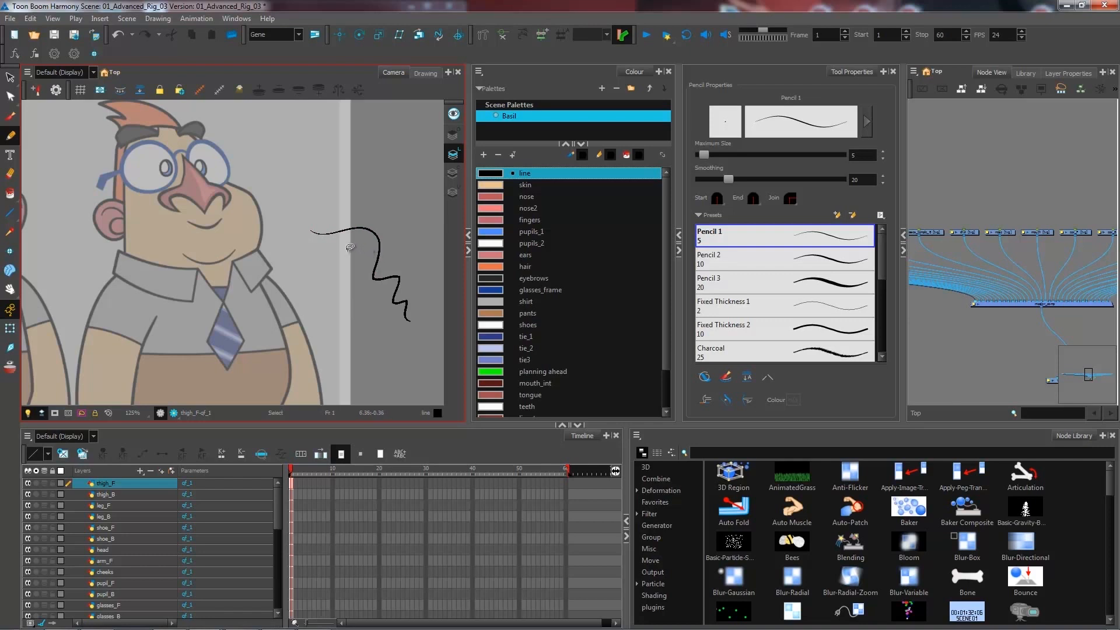
{"action": "key", "text": "ctrl+z"}
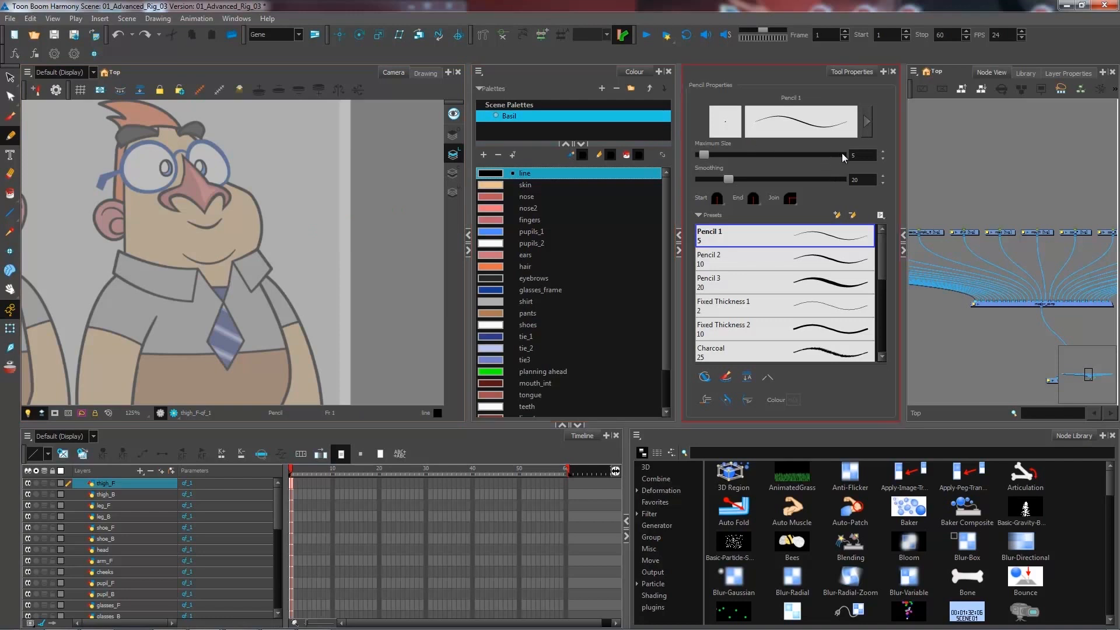
- Set the Pencil 1 minimum size to 100% in the detailed pencil properties, keeping the maximum size at 5
{"action": "left_click", "coordinate": [862, 155]}
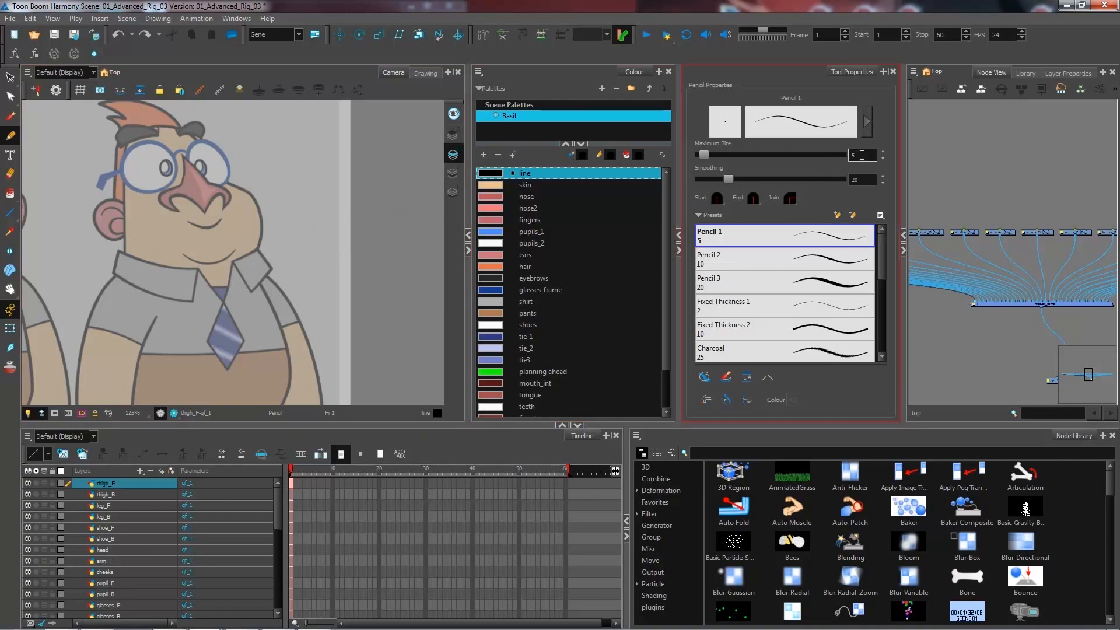
{"action": "left_click", "coordinate": [866, 121]}
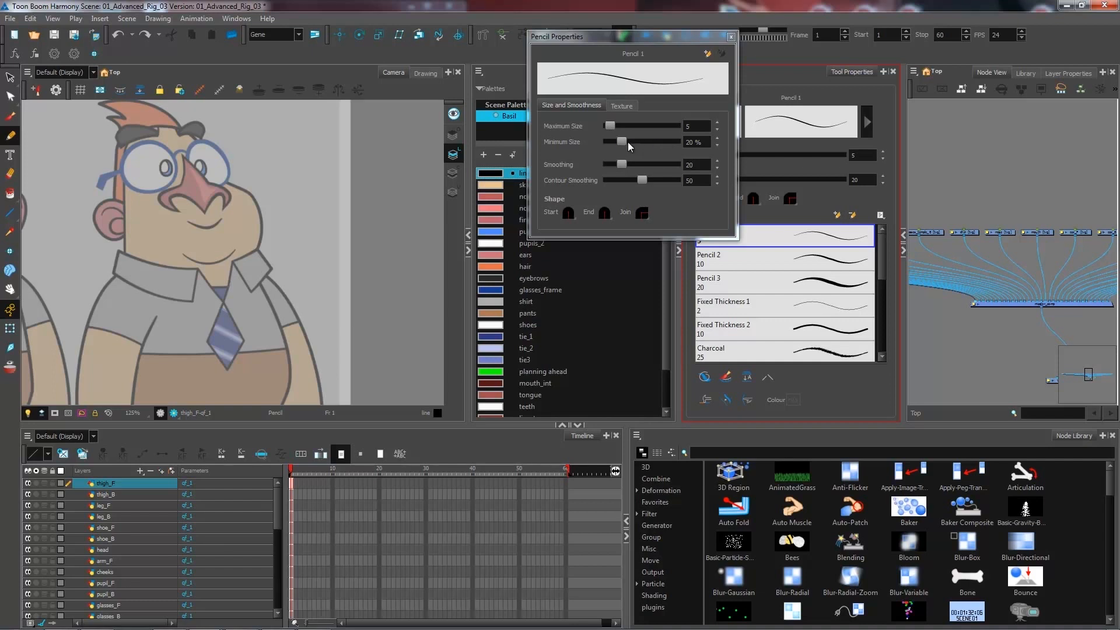
{"action": "left_click_drag", "start_coordinate": [622, 145], "coordinate": [704, 156]}
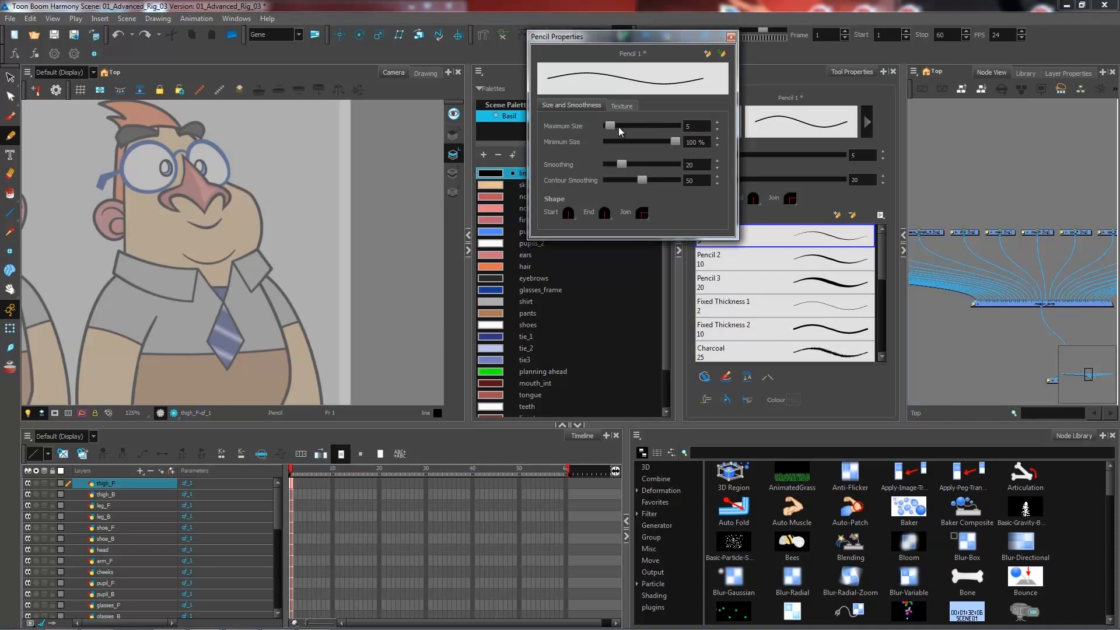
{"action": "left_click", "coordinate": [731, 37]}
- Try a winding constant-width pencil stroke beside the QF character and undo it
{"action": "scroll", "coordinate": [313, 268], "scroll_direction": "up", "scroll_amount": 3}
{"action": "mouse_move", "coordinate": [270, 142]}
{"action": "left_mouse_down"}
{"action": "mouse_move", "coordinate": [262, 235]}
{"action": "mouse_move", "coordinate": [312, 252]}
{"action": "mouse_move", "coordinate": [295, 349]}
{"action": "mouse_move", "coordinate": [360, 342]}
{"action": "mouse_move", "coordinate": [378, 275]}
{"action": "mouse_move", "coordinate": [334, 237]}
{"action": "mouse_move", "coordinate": [304, 178]}
{"action": "left_mouse_up"}
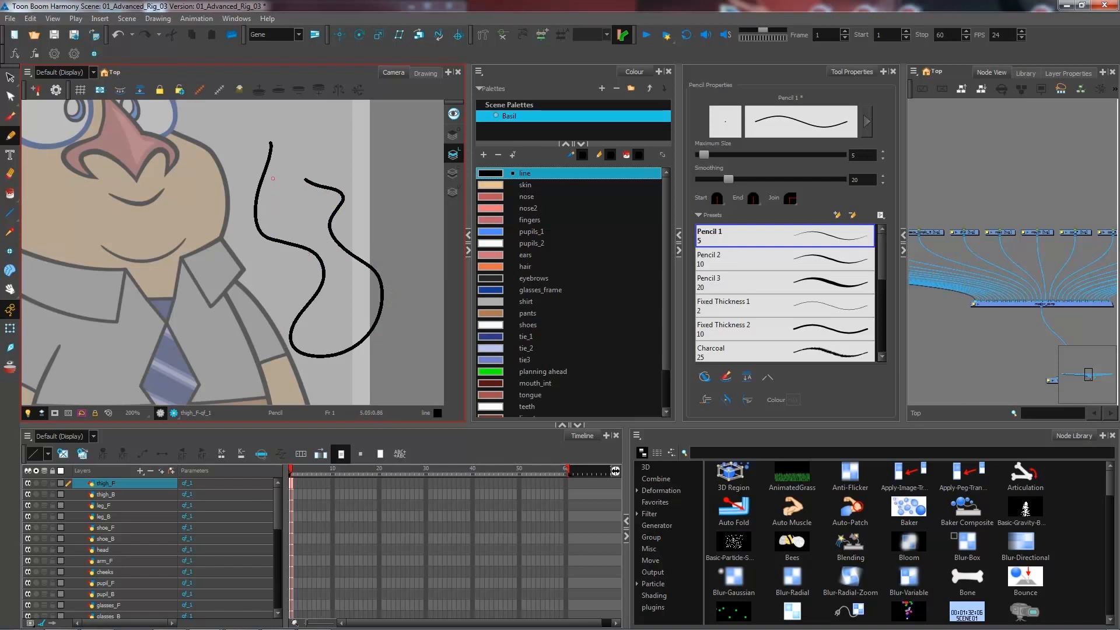
{"action": "key", "text": "ctrl+z"}
- Trace the two sides and the hem of the QF character's front trouser leg with size 5 pencil lines
{"action": "left_click_drag", "start_coordinate": [247, 256], "coordinate": [309, 284]}
{"action": "key", "text": "2"}
{"action": "key", "text": "2"}
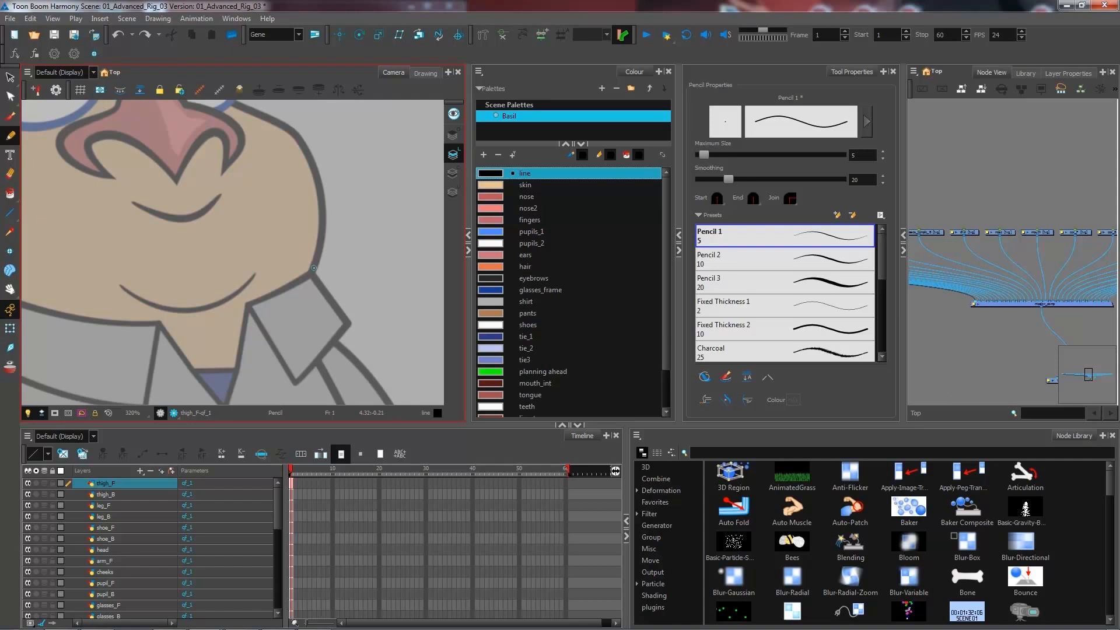
{"action": "left_click", "coordinate": [850, 156]}
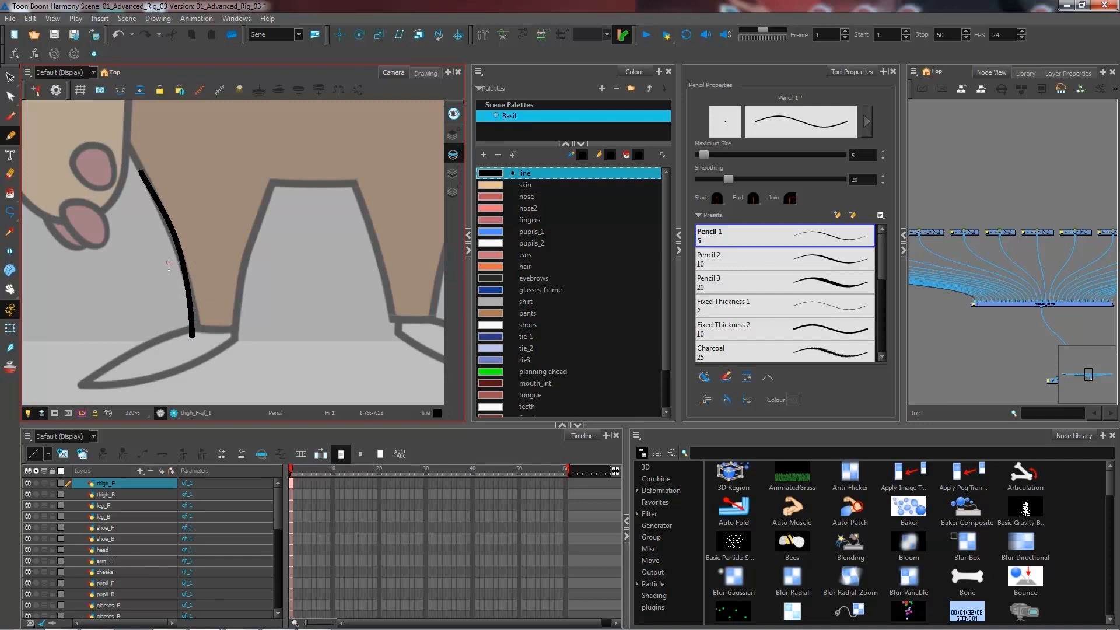
{"action": "key", "text": "ctrl+z"}
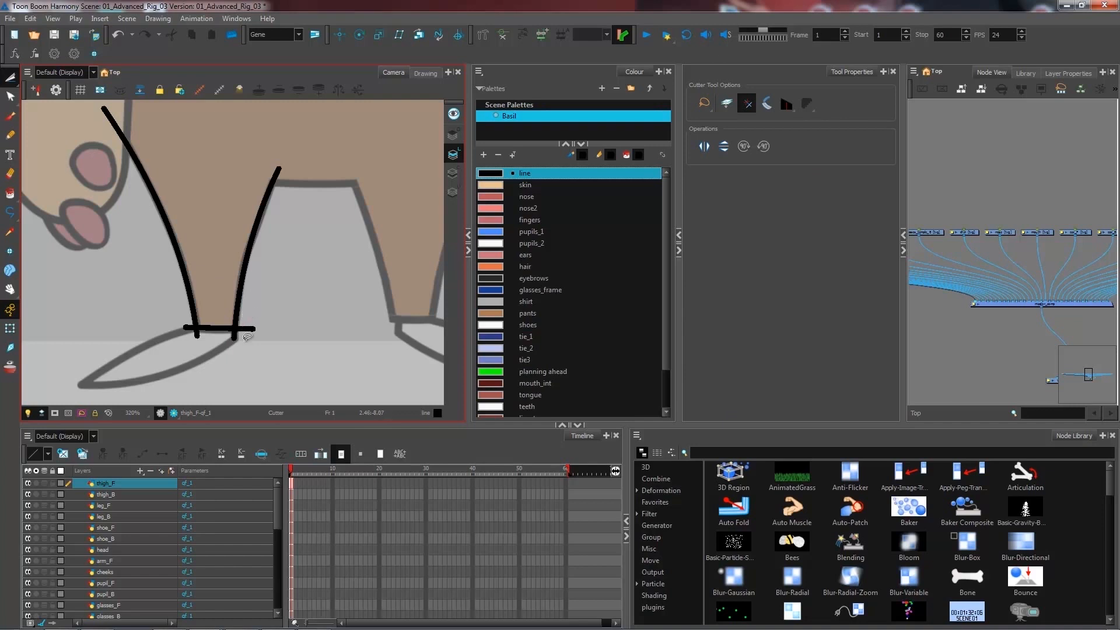
- Trim the overlapping line ends at both corners of the trouser hem with the Cutter tool
{"action": "left_click_drag", "start_coordinate": [254, 315], "coordinate": [246, 343]}
{"action": "left_click_drag", "start_coordinate": [188, 318], "coordinate": [188, 337]}
{"action": "left_click_drag", "start_coordinate": [190, 335], "coordinate": [205, 334]}
{"action": "left_click_drag", "start_coordinate": [226, 336], "coordinate": [244, 335]}
- Inspect the trimmed hem corners up close and select the hem line together with both trouser-leg side lines
{"action": "key", "text": "2"}
{"action": "key", "text": "2"}
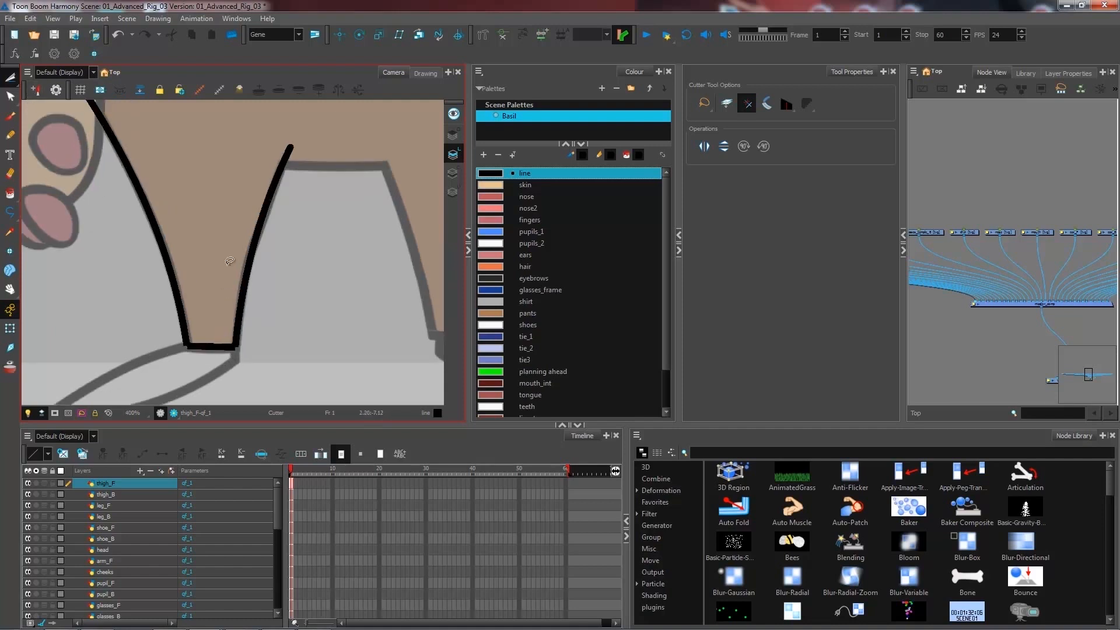
{"action": "key", "text": "space"}
{"action": "left_click_drag", "start_coordinate": [266, 327], "coordinate": [307, 247]}
{"action": "key", "text": "2"}
{"action": "key", "text": "2"}
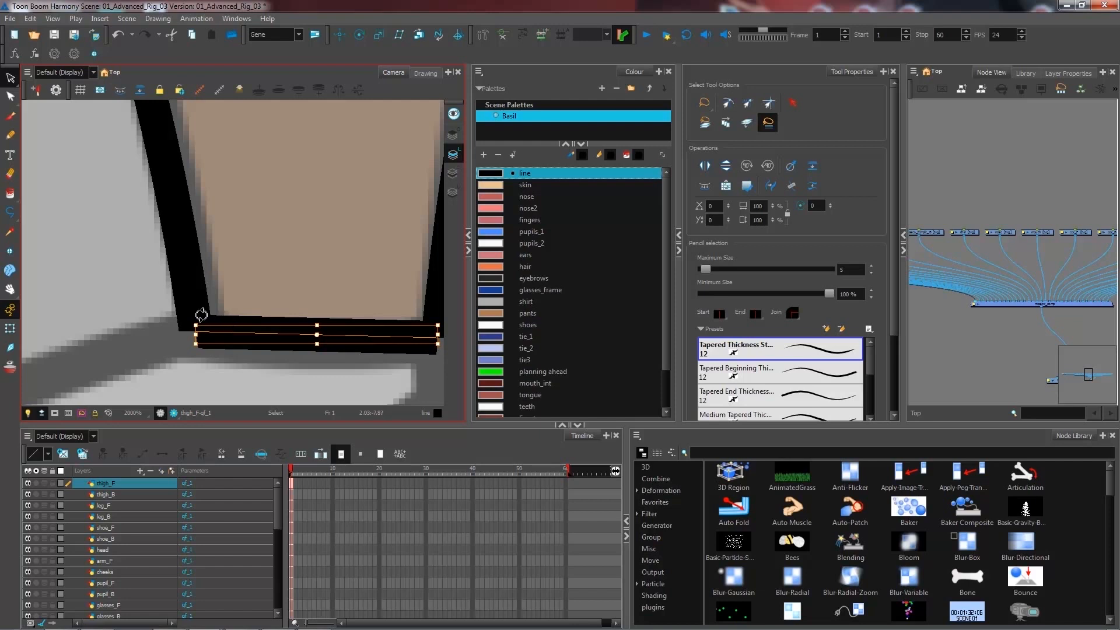
{"action": "key", "text": "1"}
{"action": "key", "text": "1"}
{"action": "mouse_move", "coordinate": [387, 305]}
{"action": "left_mouse_down"}
{"action": "mouse_move", "coordinate": [378, 259]}
{"action": "mouse_move", "coordinate": [191, 266]}
{"action": "mouse_move", "coordinate": [336, 327]}
{"action": "left_mouse_up"}
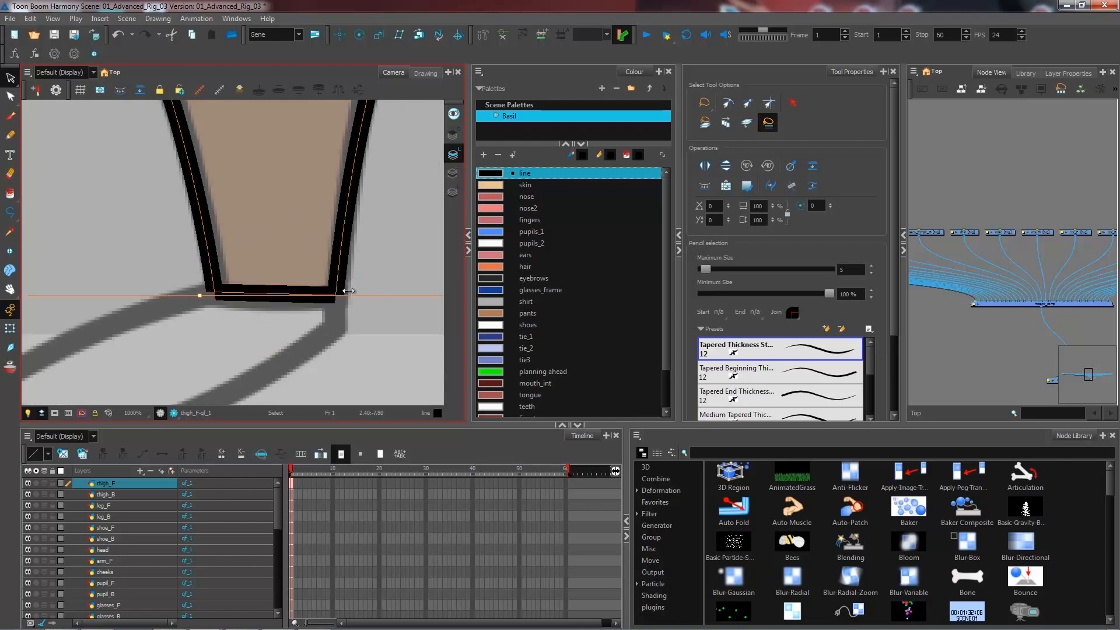
{"action": "key", "text": "1"}
{"action": "key", "text": "1"}
{"action": "key", "text": "1"}
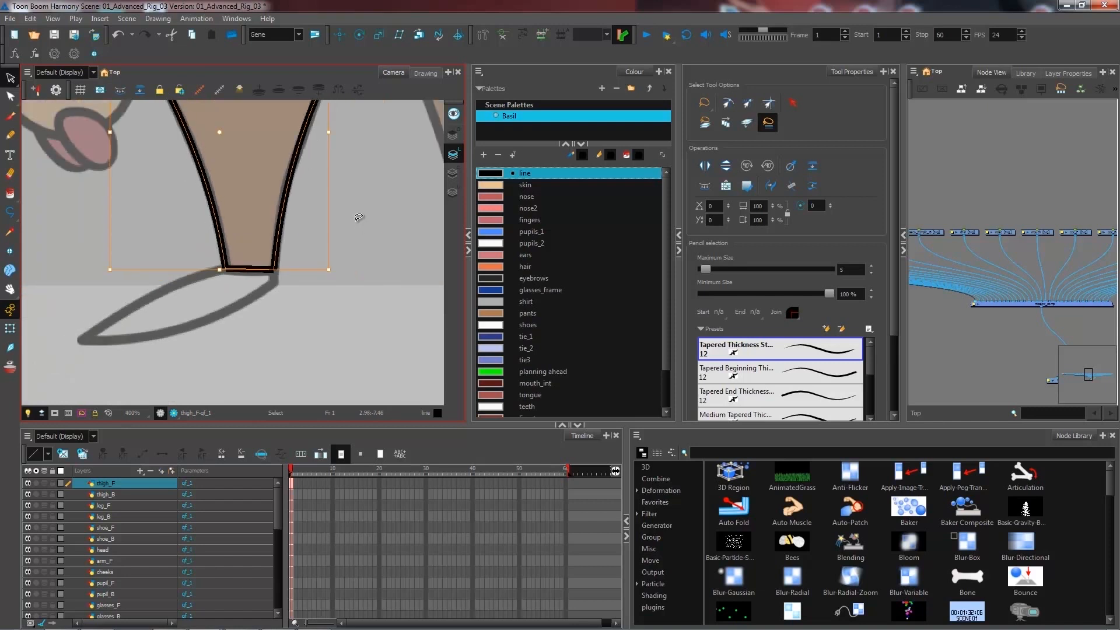